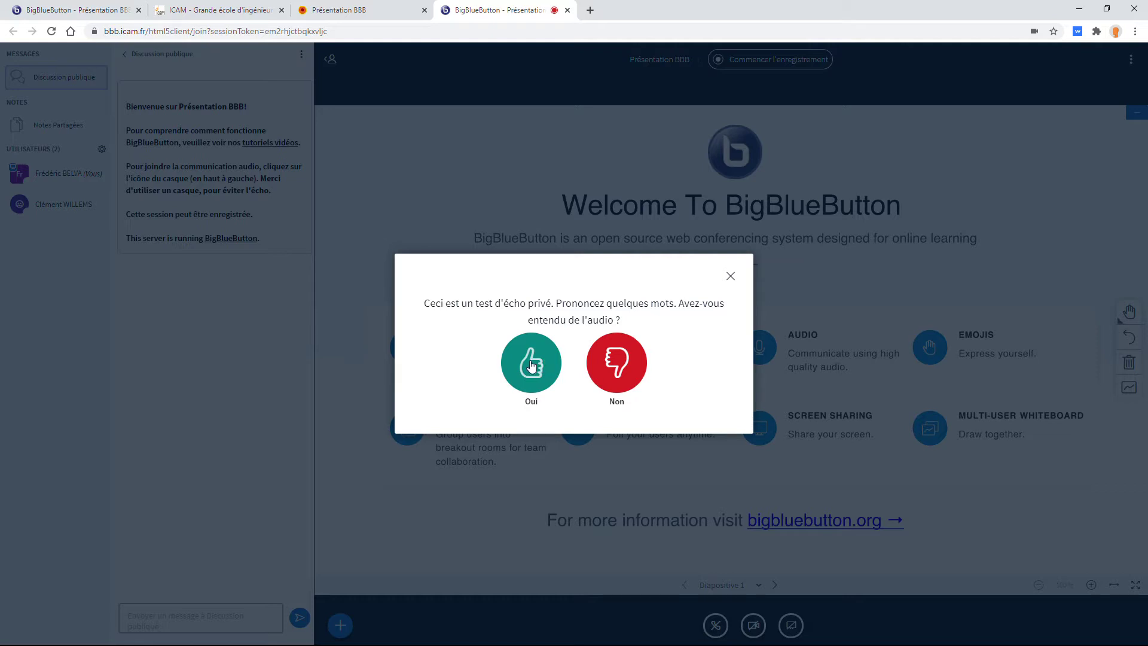
Reject the first echo test, choose the default Scarlett Solo USB microphone, and confirm the audio on a retried test
{"action": "left_click", "coordinate": [623, 361]}
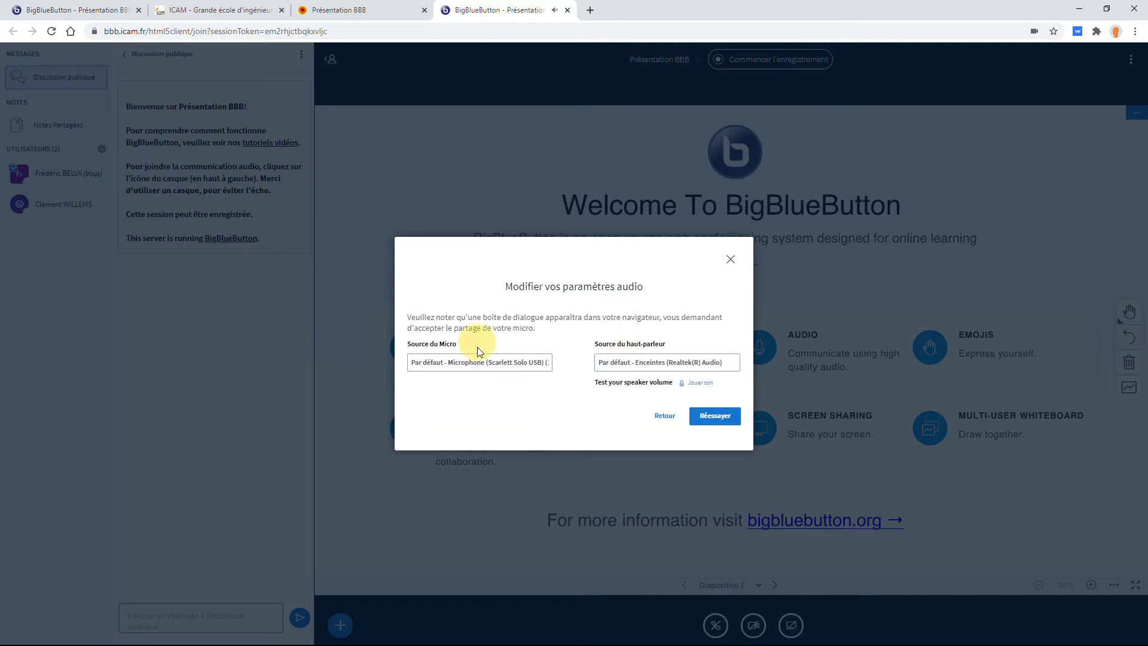
{"action": "left_click", "coordinate": [478, 363]}
{"action": "left_click", "coordinate": [491, 366]}
{"action": "left_click", "coordinate": [711, 416]}
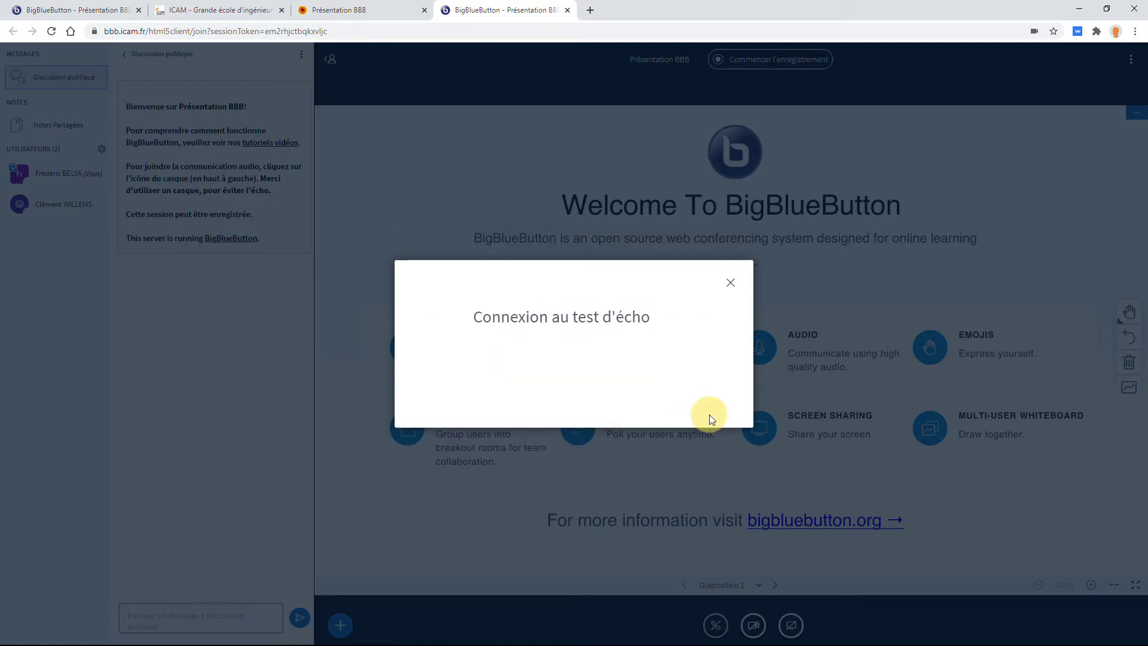
{"action": "left_click", "coordinate": [532, 367]}
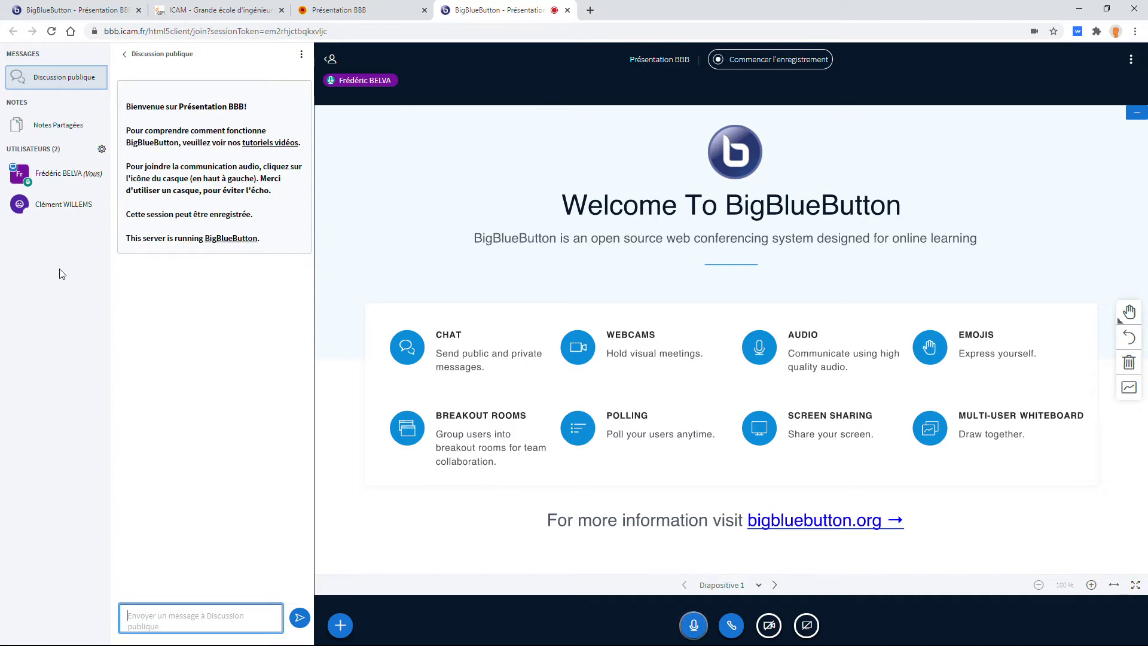
Promote the other participant to moderator and inspect the options this role offers in that participant's session
{"action": "left_click", "coordinate": [60, 205]}
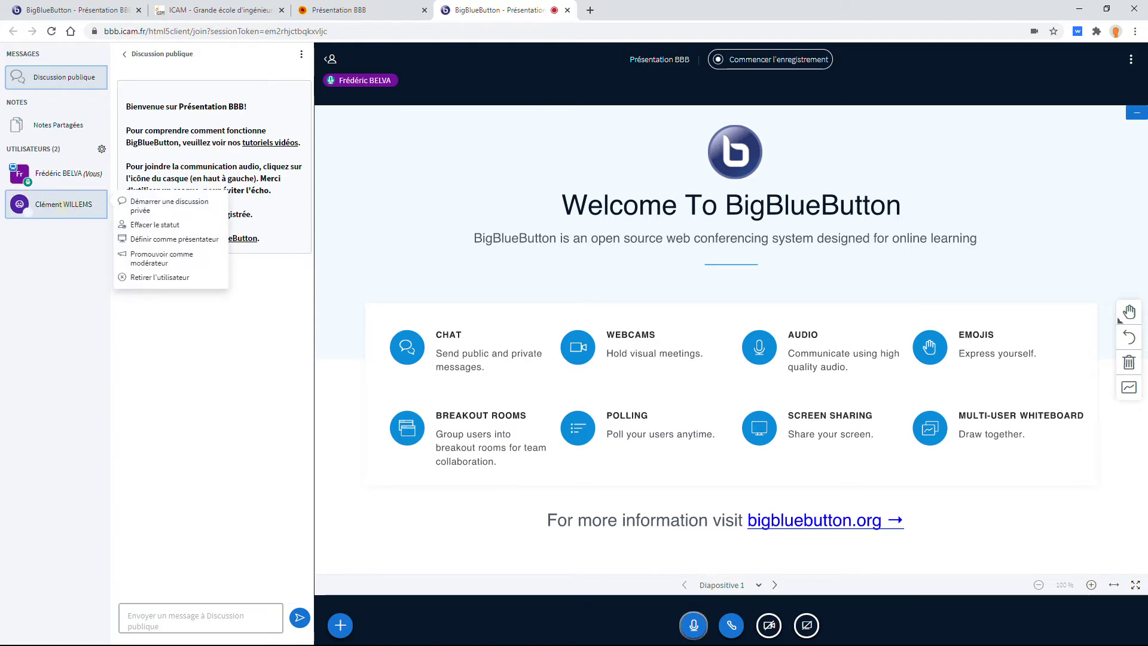
{"action": "left_click", "coordinate": [149, 262]}
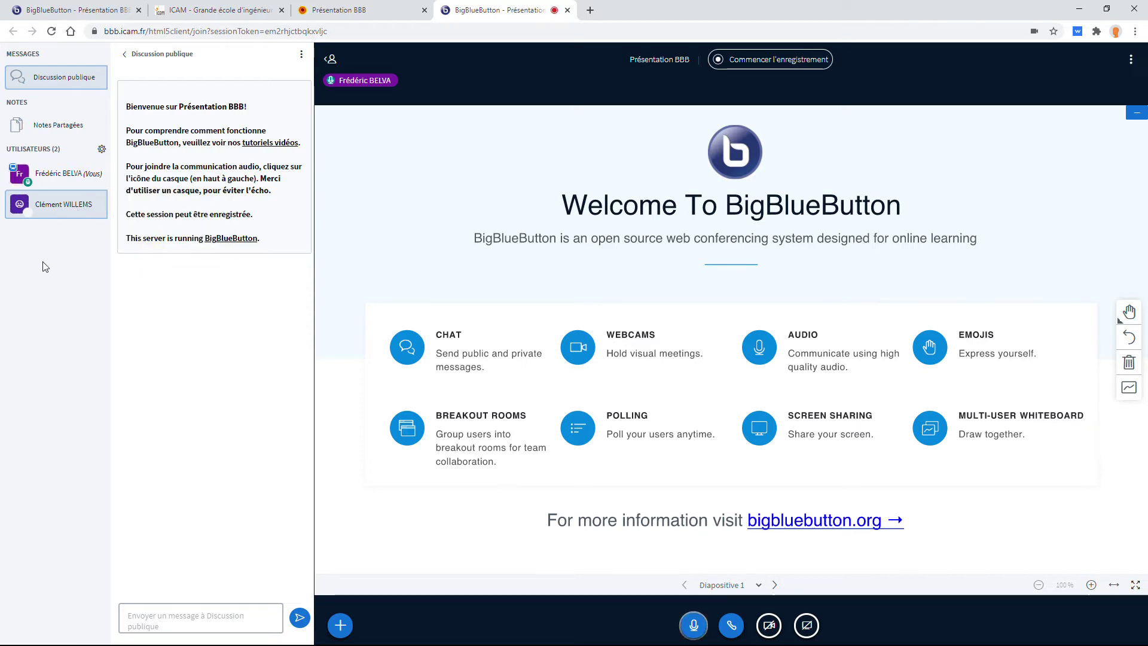
{"action": "left_click", "coordinate": [65, 9]}
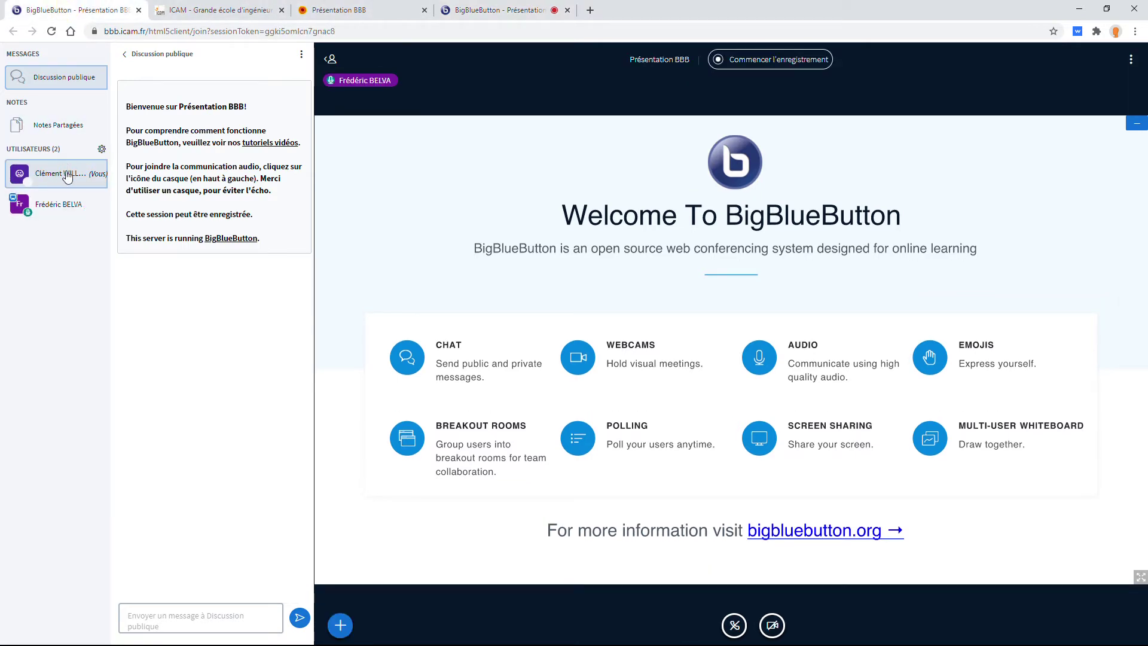
{"action": "left_click", "coordinate": [70, 209]}
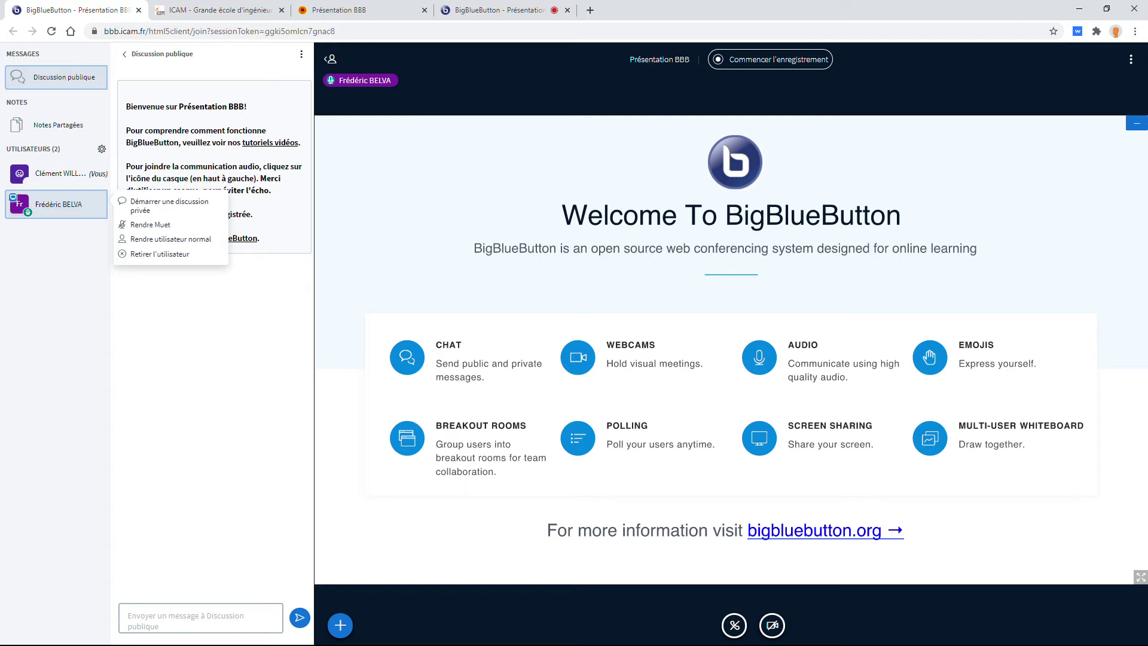
From the presenter's session, return the other participant to the normal user role
{"action": "left_click", "coordinate": [475, 10]}
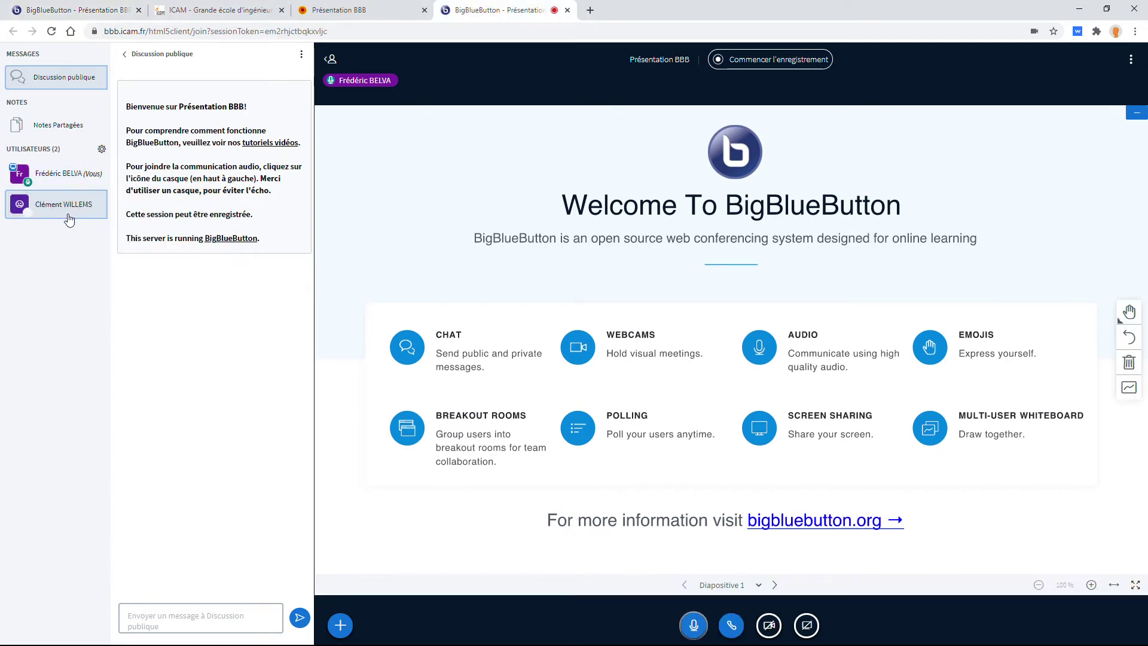
{"action": "left_click", "coordinate": [66, 204]}
{"action": "left_click", "coordinate": [146, 254]}
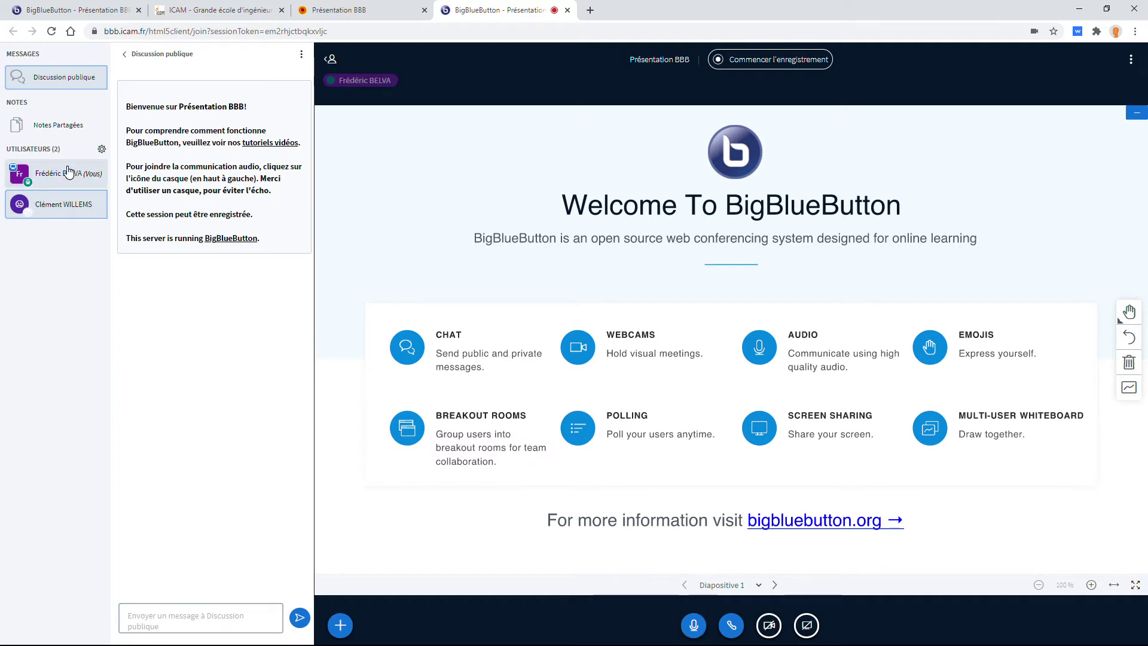
Hand the presenter role to the other participant, review that participant's options, and take the role back
{"action": "left_click", "coordinate": [66, 197]}
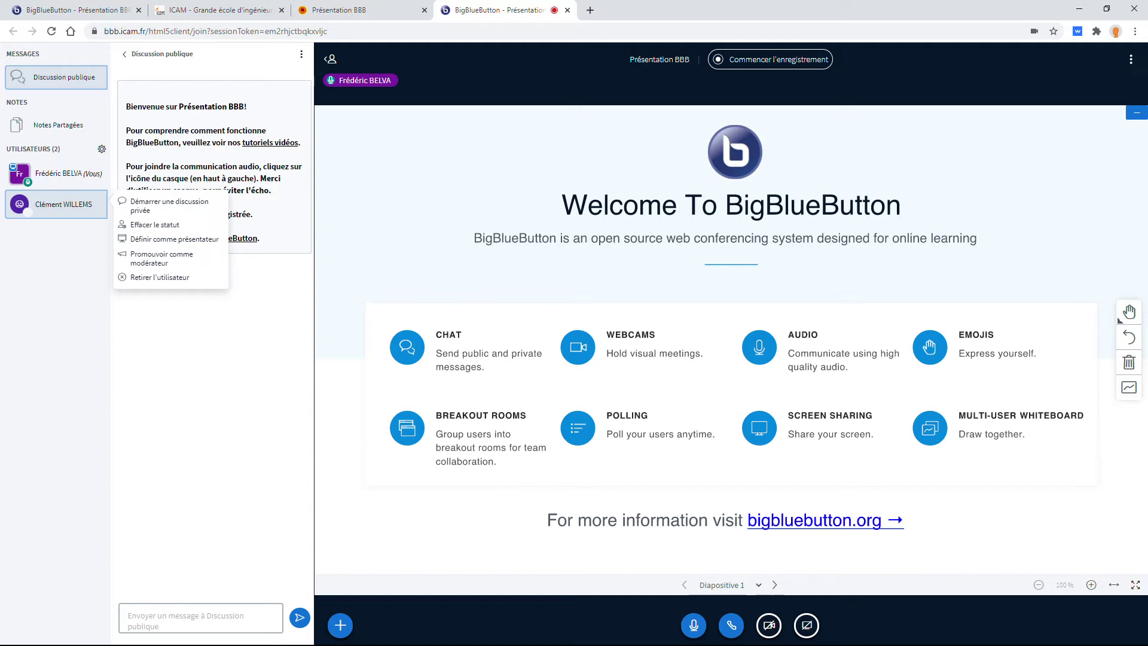
{"action": "left_click", "coordinate": [134, 240]}
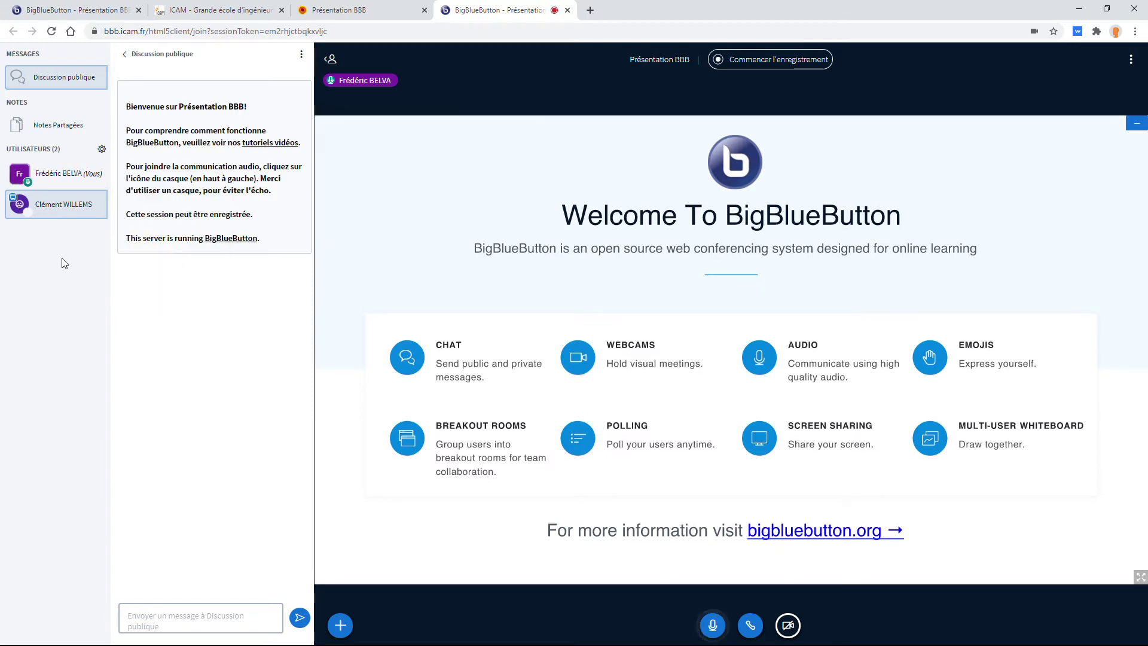
{"action": "left_click", "coordinate": [67, 209]}
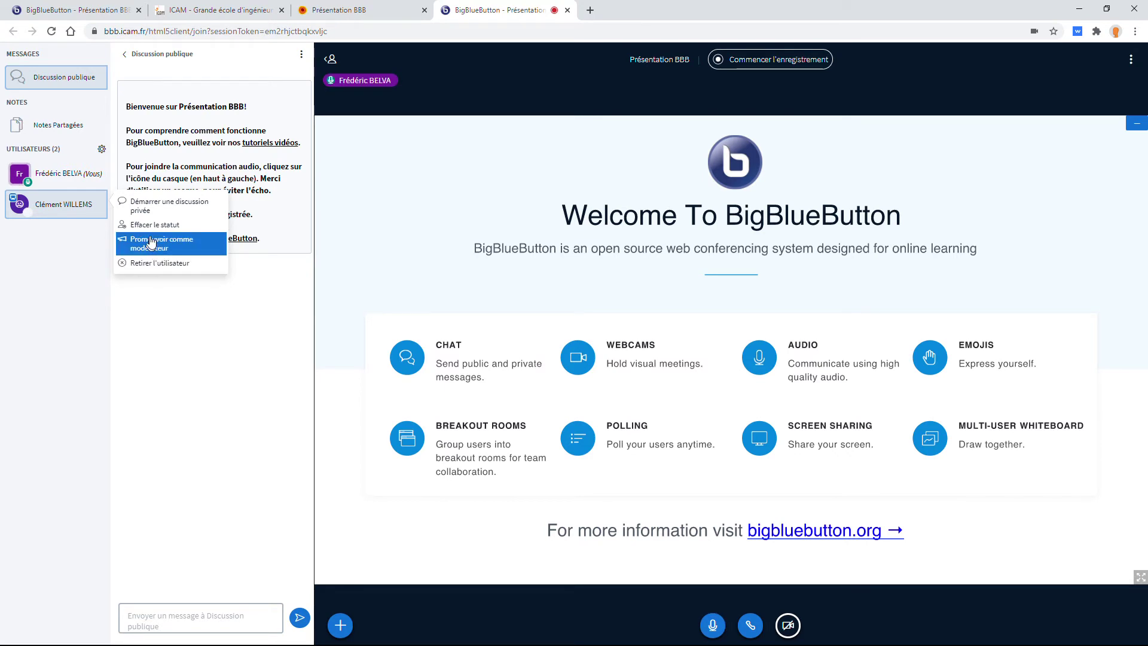
{"action": "left_click", "coordinate": [69, 184]}
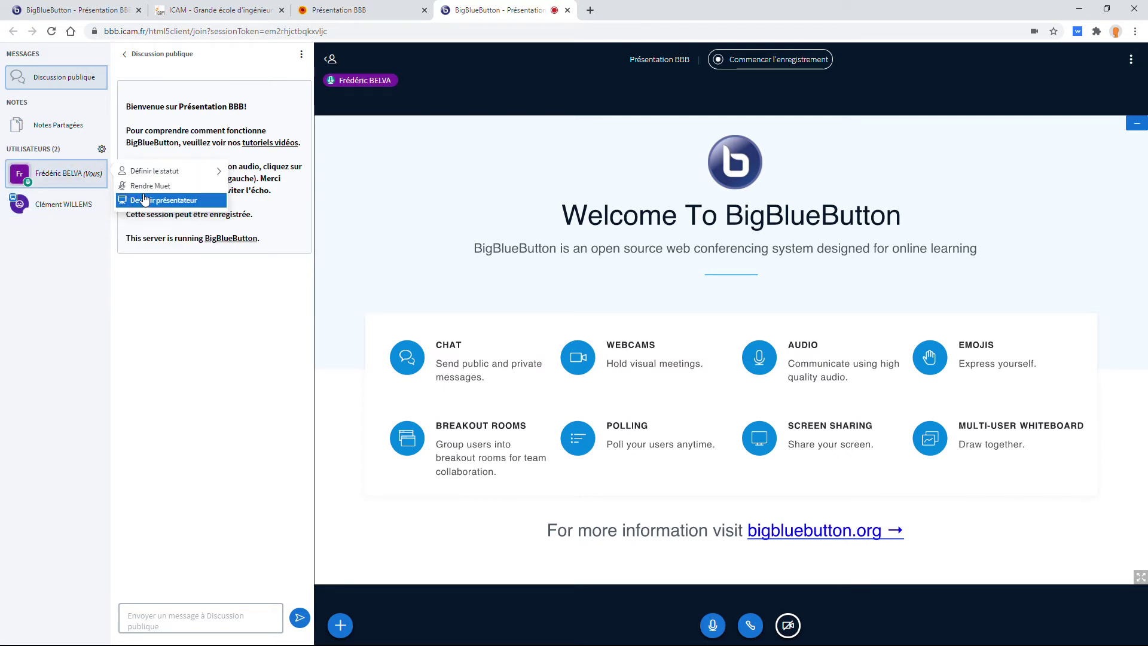
{"action": "left_click", "coordinate": [143, 200]}
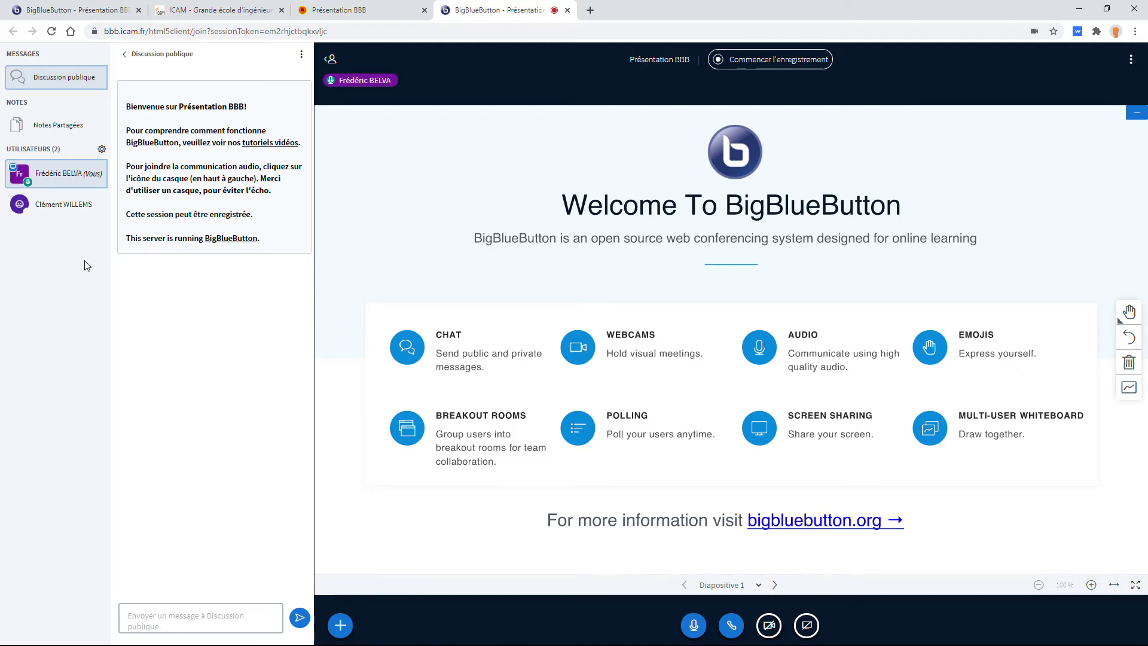
Review the actions available for the other participant and the management options that apply to all users
{"action": "left_click", "coordinate": [82, 213]}
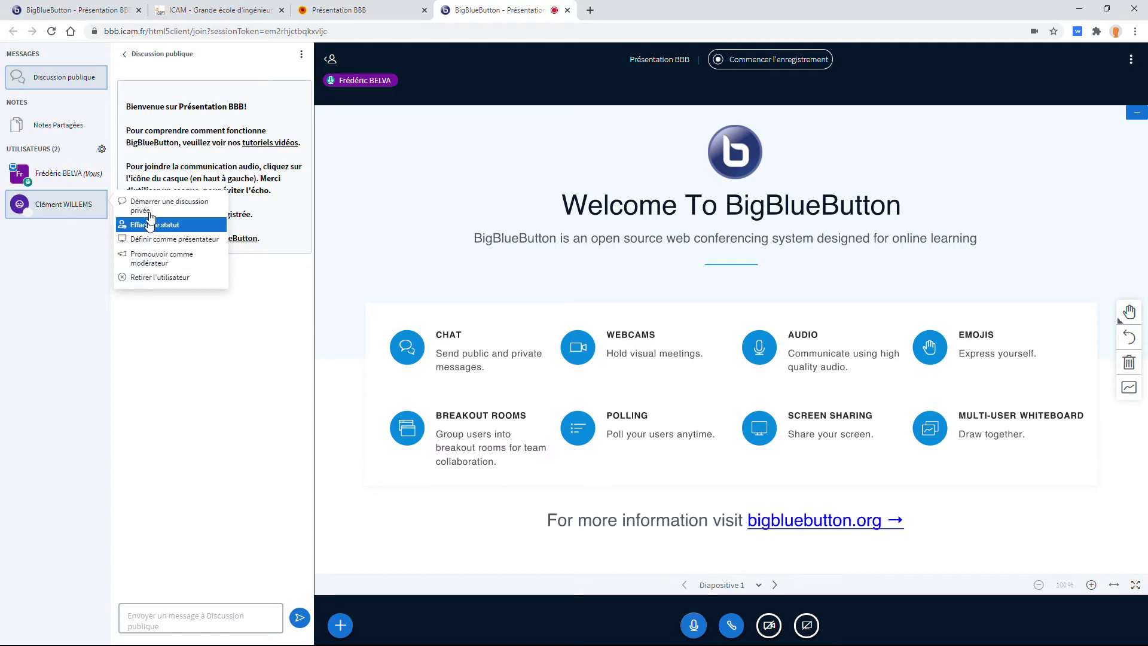
{"action": "left_click", "coordinate": [58, 248]}
{"action": "left_click", "coordinate": [102, 148]}
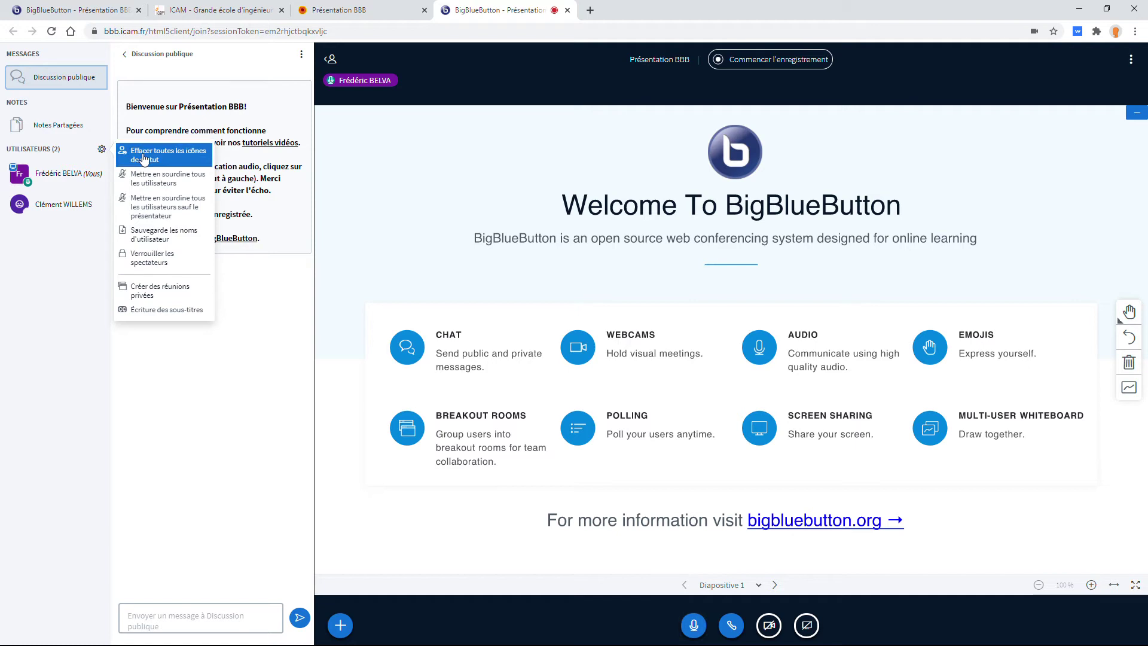
{"action": "left_click", "coordinate": [101, 152]}
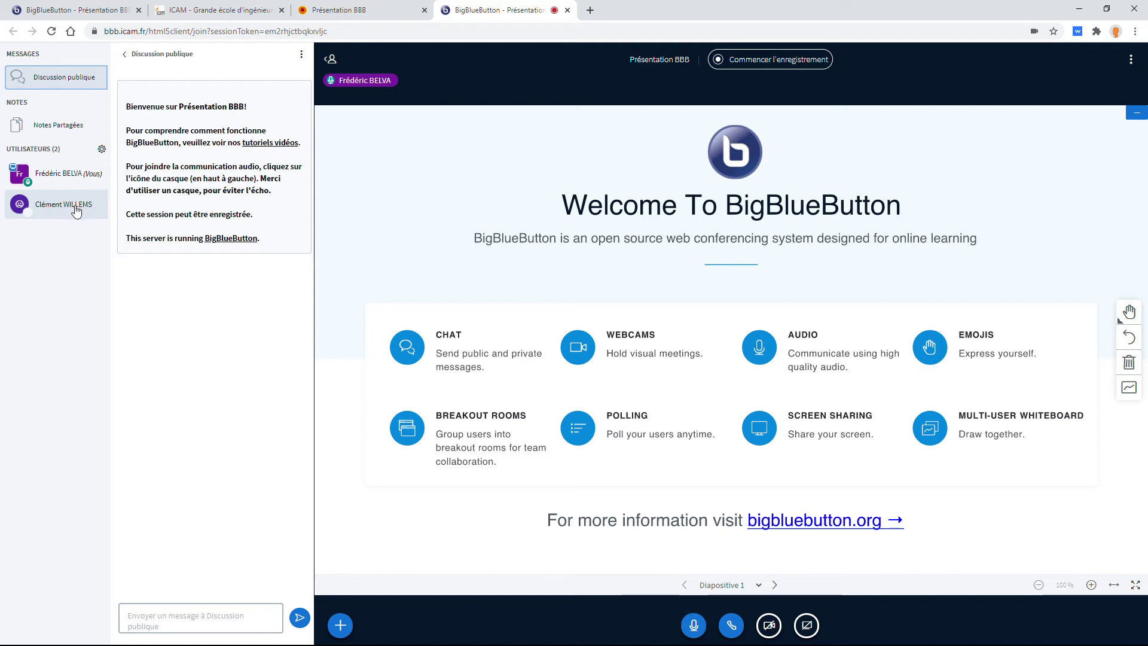
In the participant's session, set the participant's own status to Désorienté and review the other available statuses
{"action": "left_click", "coordinate": [106, 6]}
{"action": "left_click", "coordinate": [89, 174]}
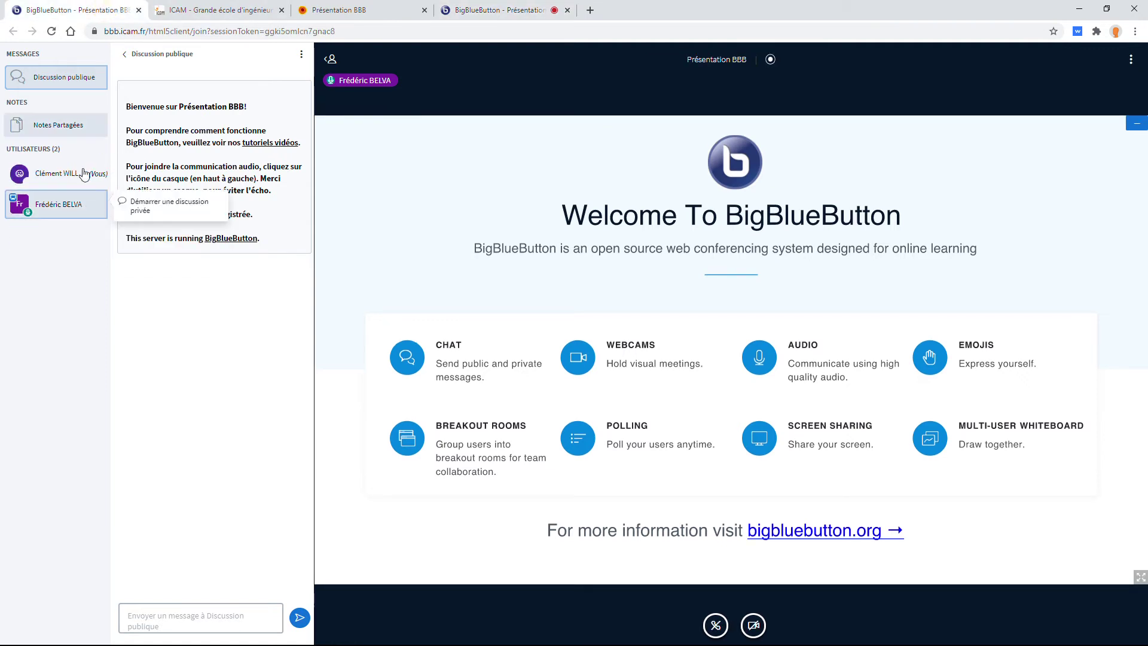
{"action": "left_click", "coordinate": [157, 172]}
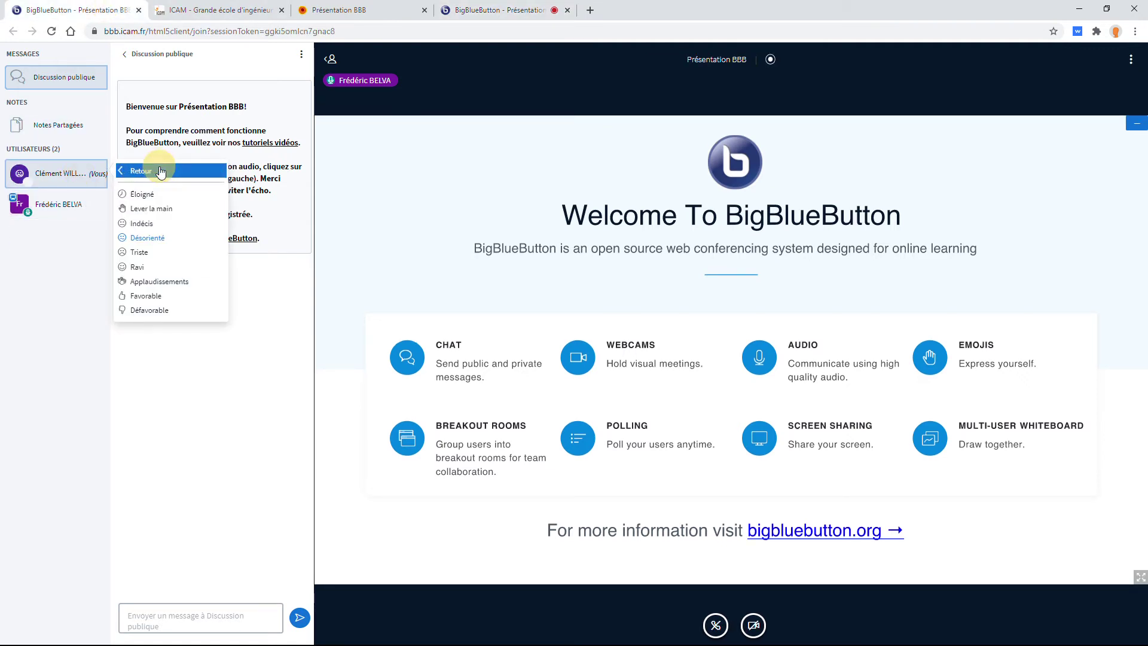
{"action": "left_click", "coordinate": [155, 238]}
{"action": "left_click", "coordinate": [71, 173]}
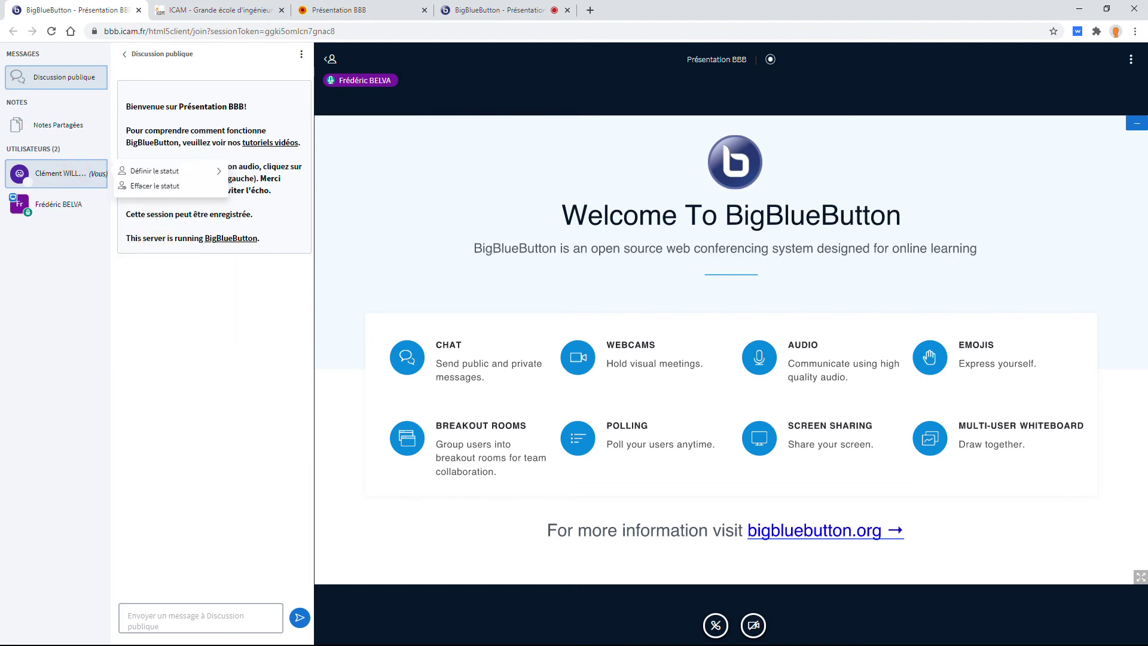
{"action": "left_click", "coordinate": [146, 172]}
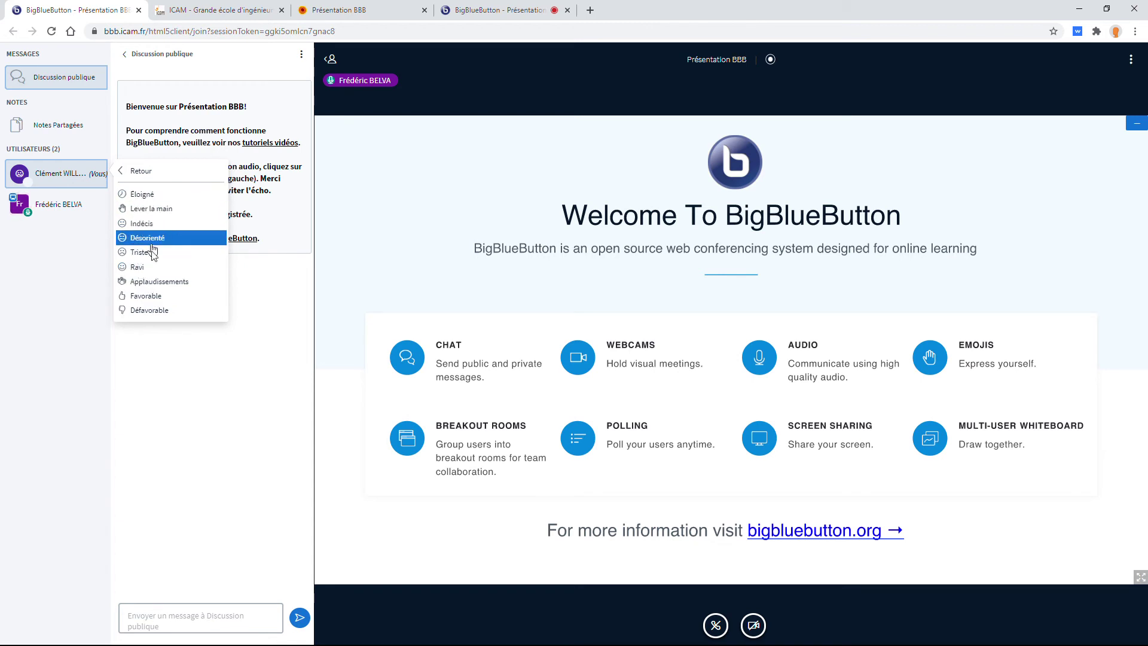
{"action": "left_click", "coordinate": [141, 173]}
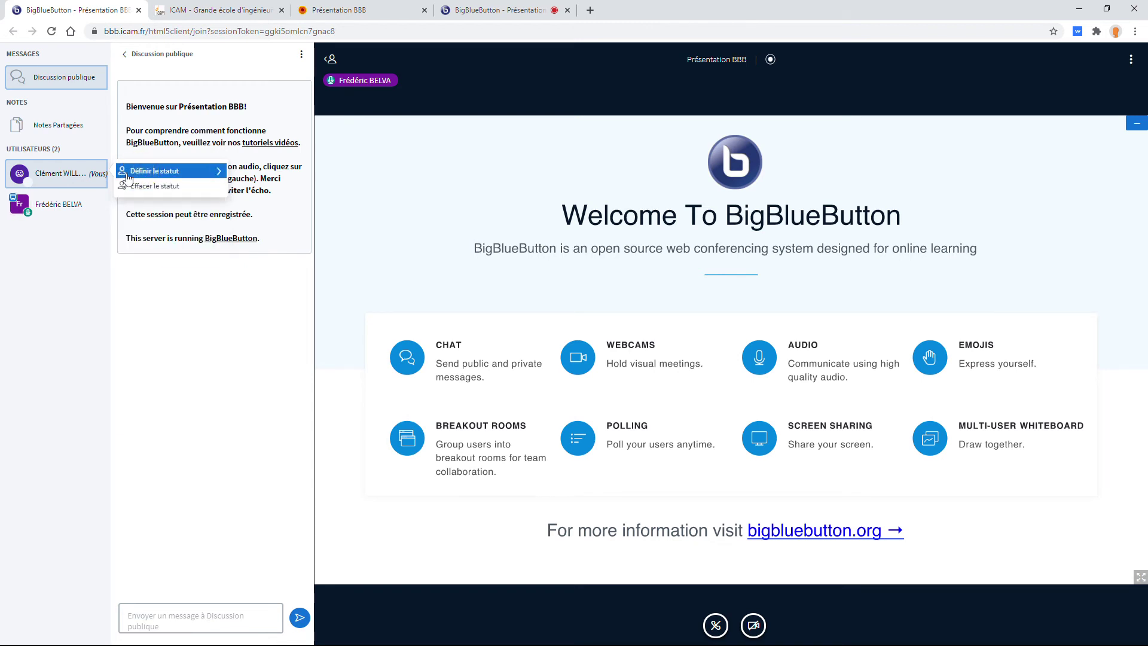
Back in the presenter's session, clear all users' status icons
{"action": "left_click", "coordinate": [457, 10]}
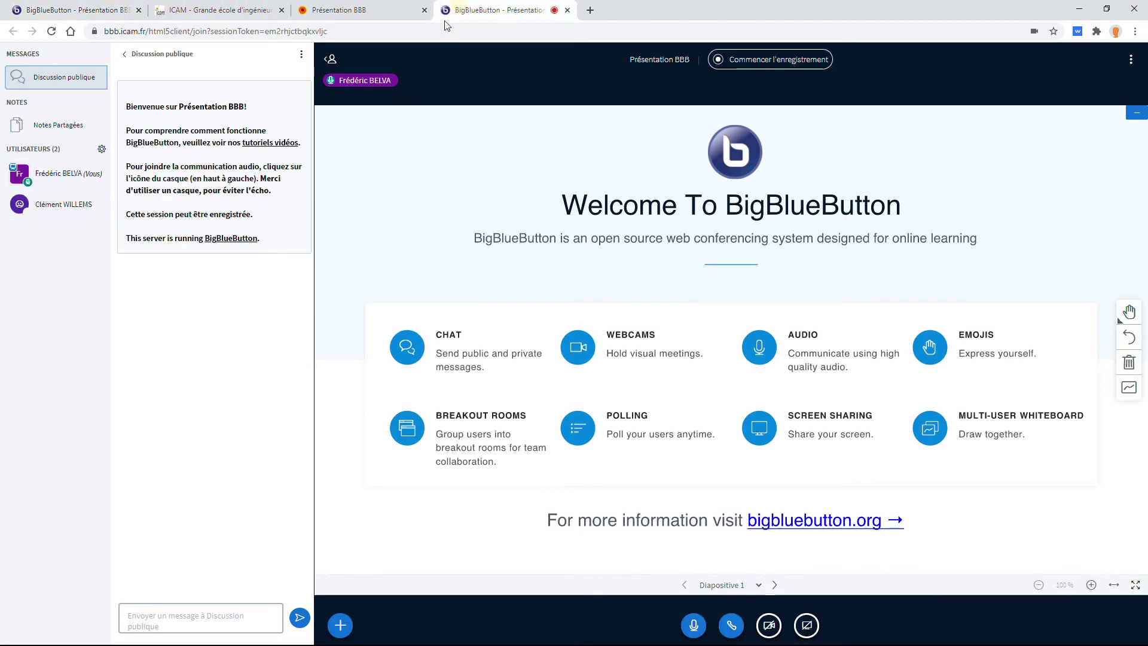
{"action": "left_click", "coordinate": [100, 151]}
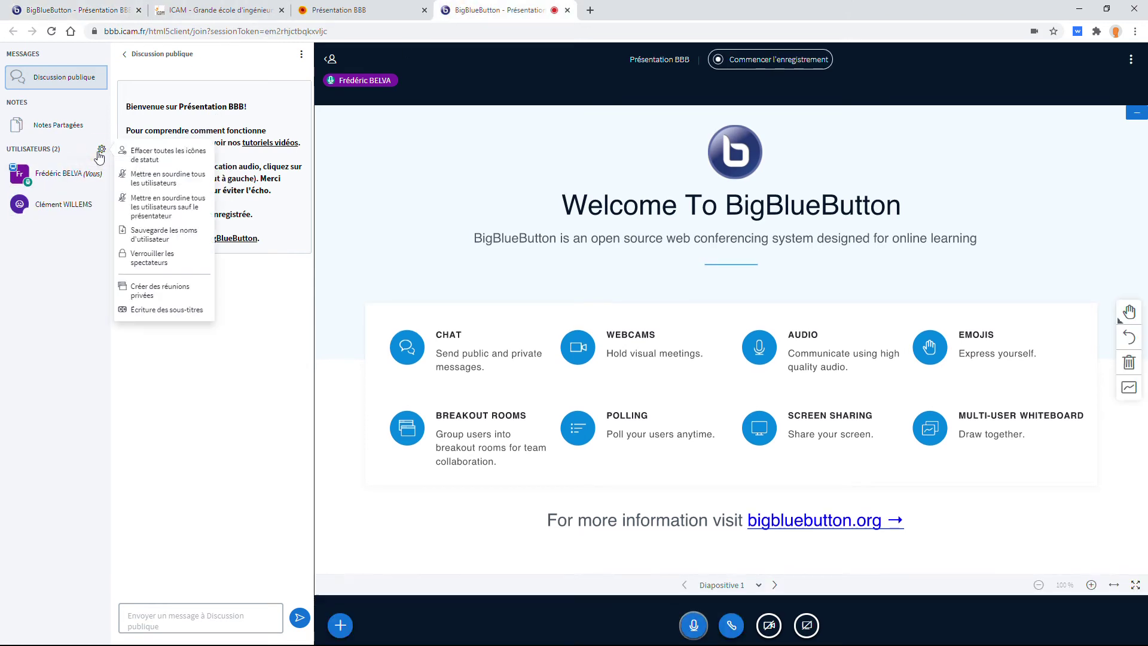
{"action": "left_click", "coordinate": [152, 155]}
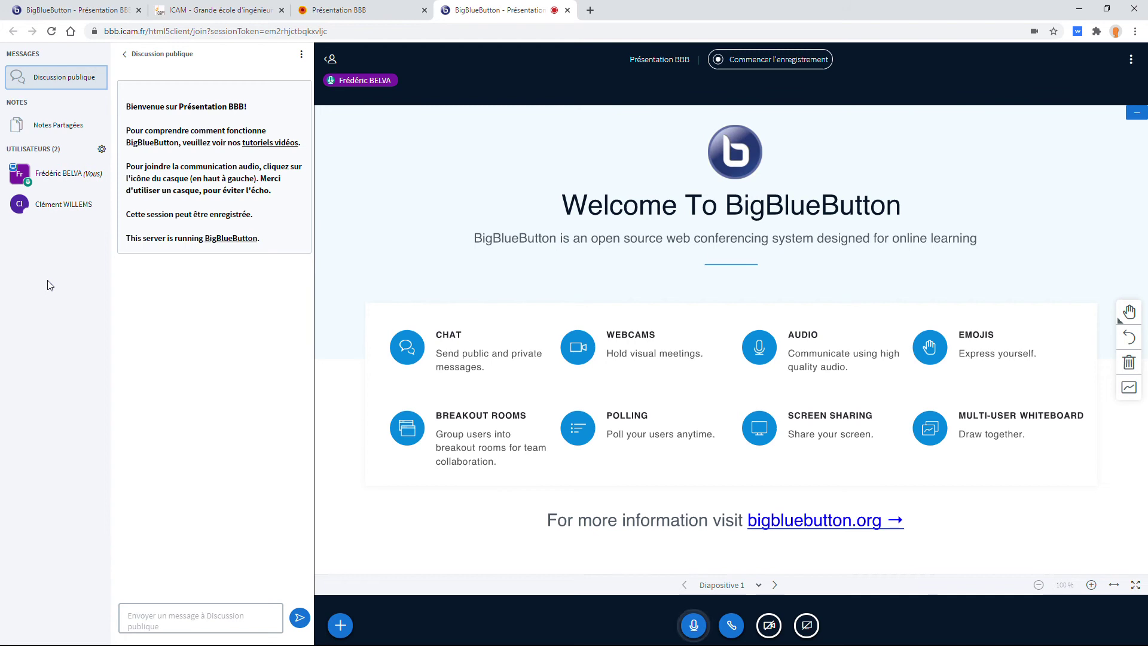
Start a screen share of the PowerPoint slideshow application window
{"action": "left_click", "coordinate": [804, 625]}
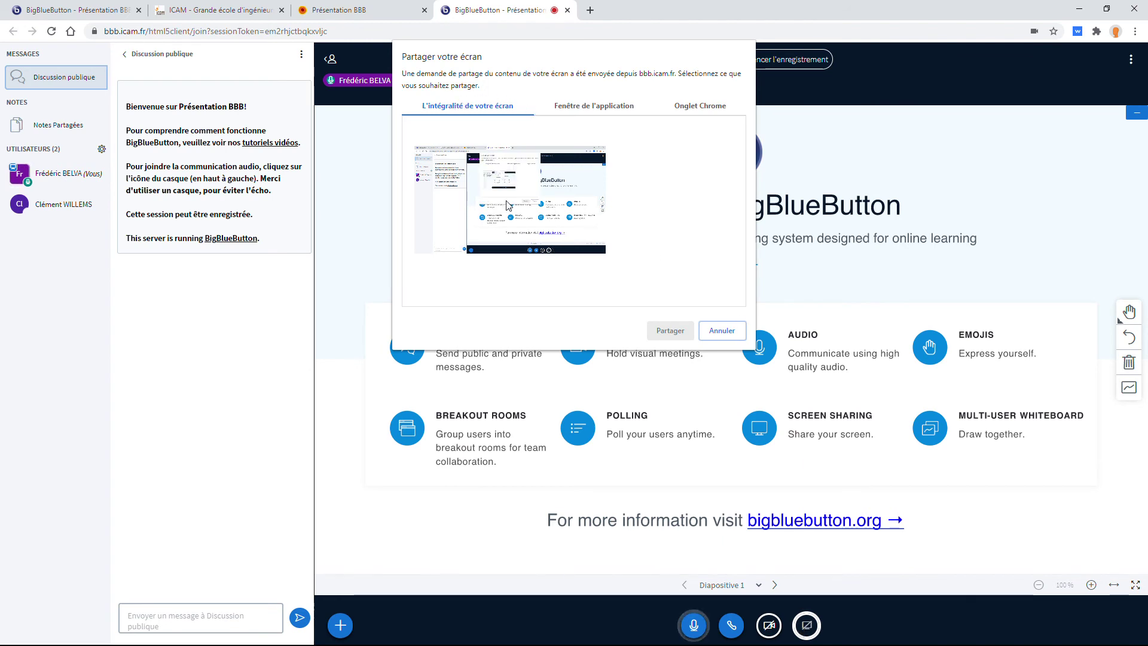
{"action": "left_click", "coordinate": [606, 111]}
{"action": "left_click", "coordinate": [671, 159]}
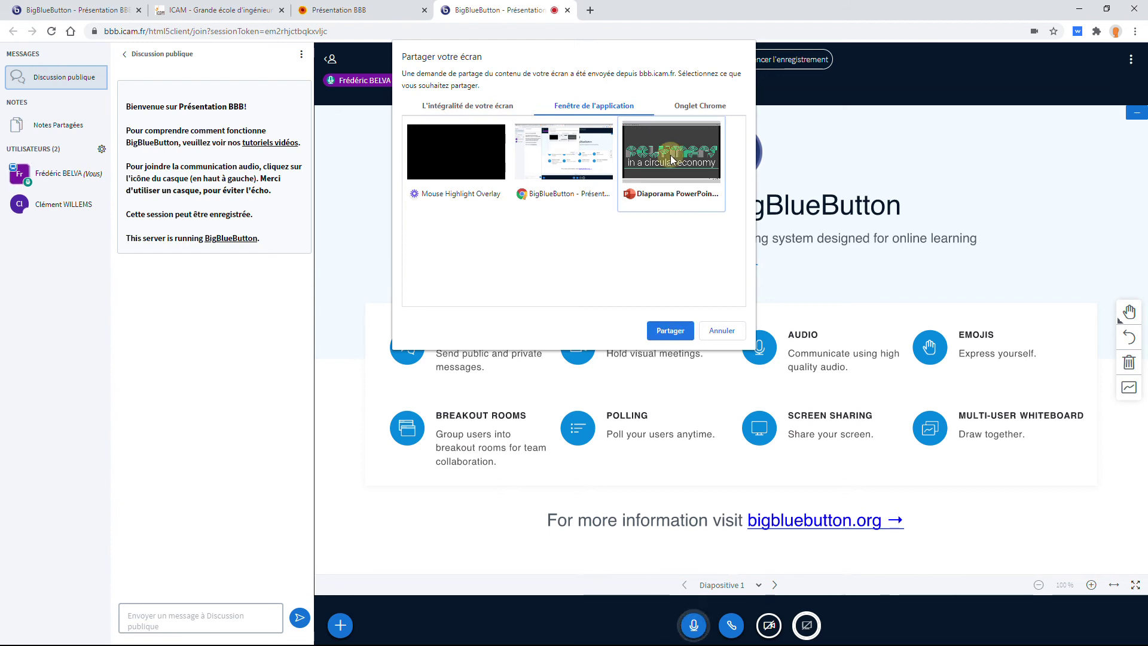
{"action": "left_click", "coordinate": [664, 333]}
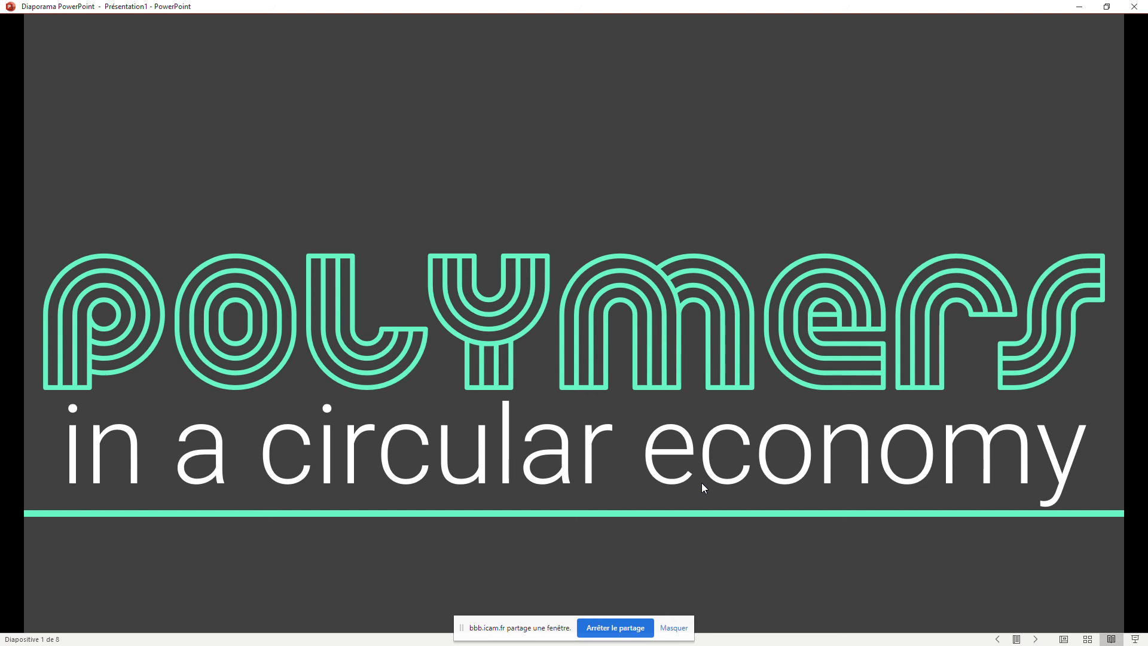
Minimize the slideshow, check the share in the participant's session, and stop it from the presenter's session
{"action": "left_click", "coordinate": [1079, 6]}
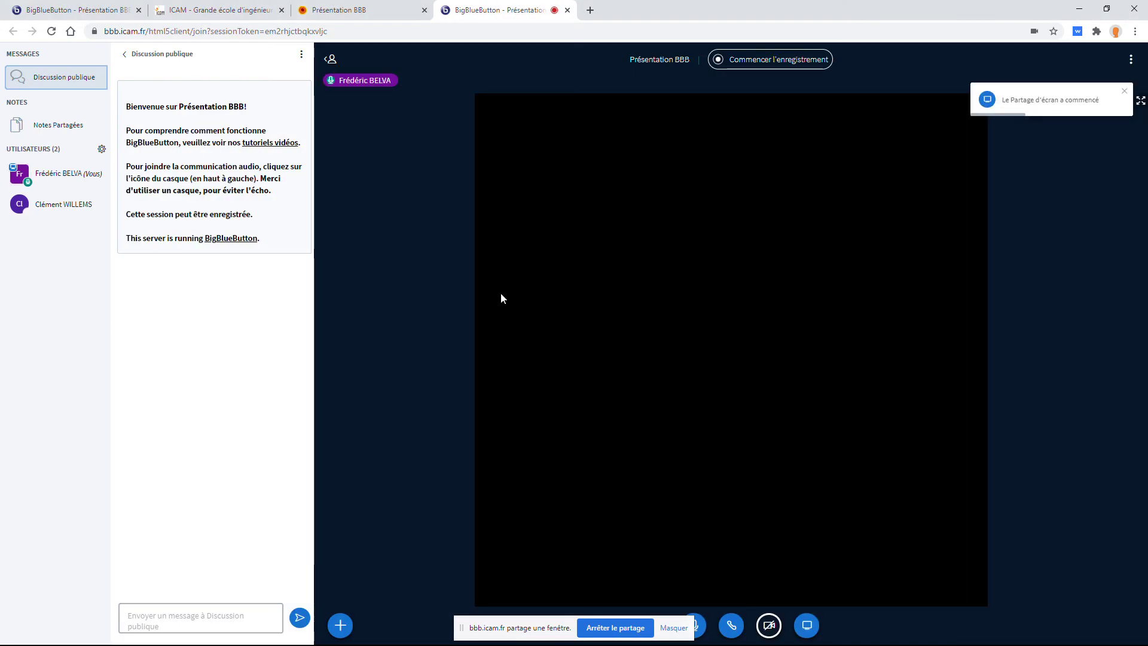
{"action": "left_click", "coordinate": [70, 8]}
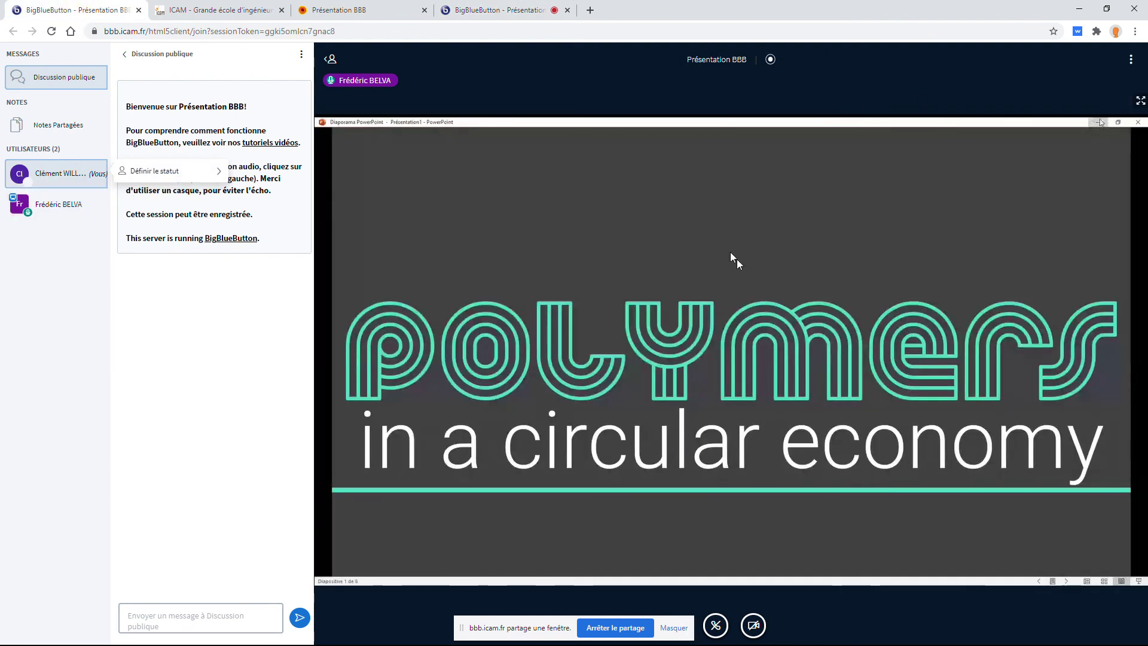
{"action": "left_click", "coordinate": [482, 8]}
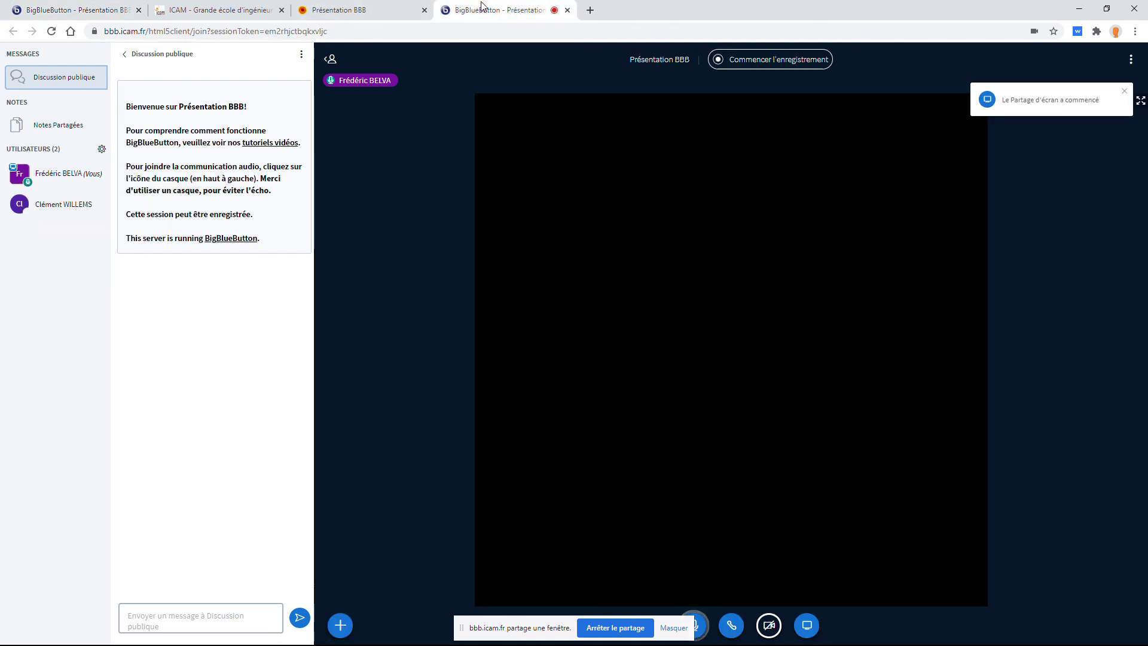
{"action": "left_click", "coordinate": [804, 626]}
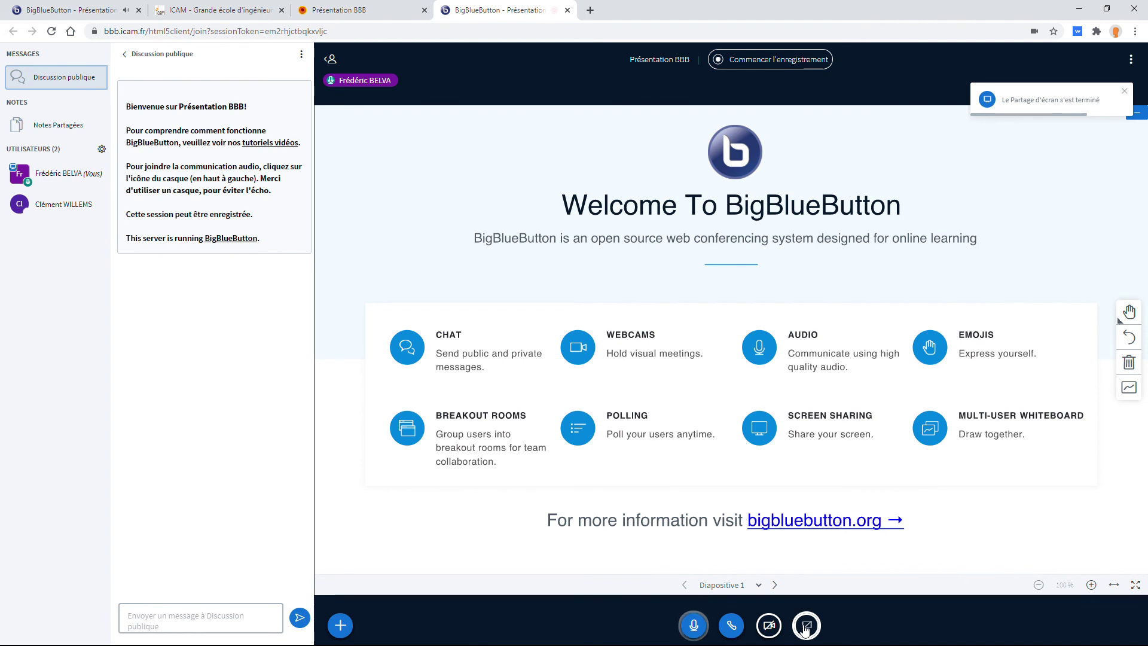
Share the ICAM website's Chrome tab with the meeting and view the share in the participant's session
{"action": "left_click", "coordinate": [805, 626]}
{"action": "left_click", "coordinate": [684, 105]}
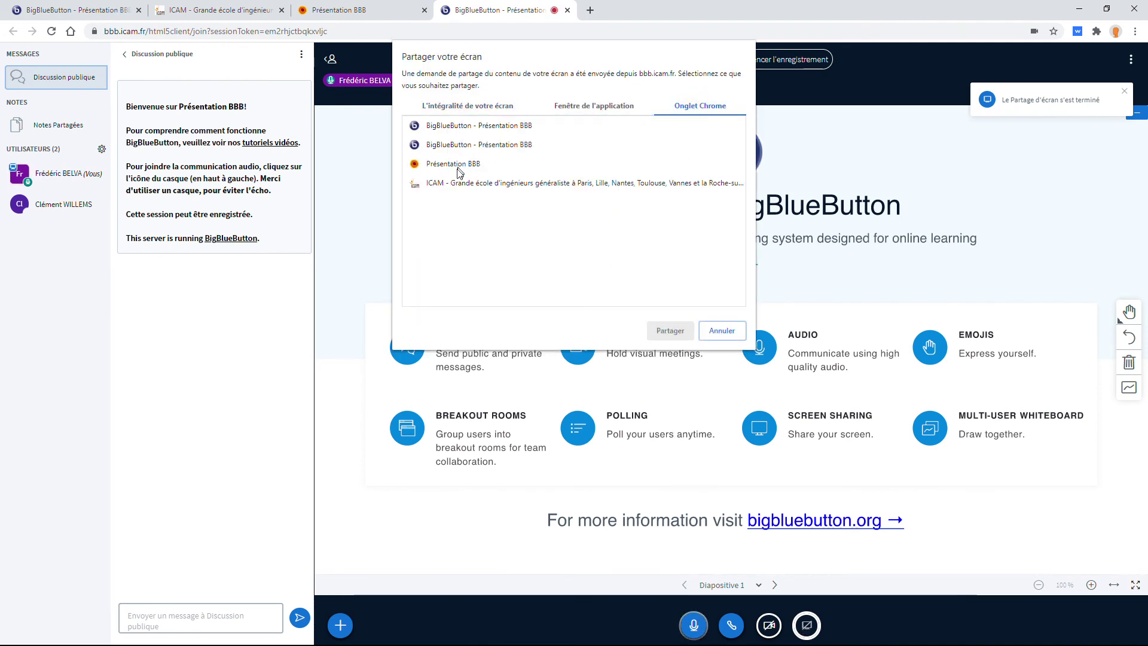
{"action": "left_click", "coordinate": [455, 187]}
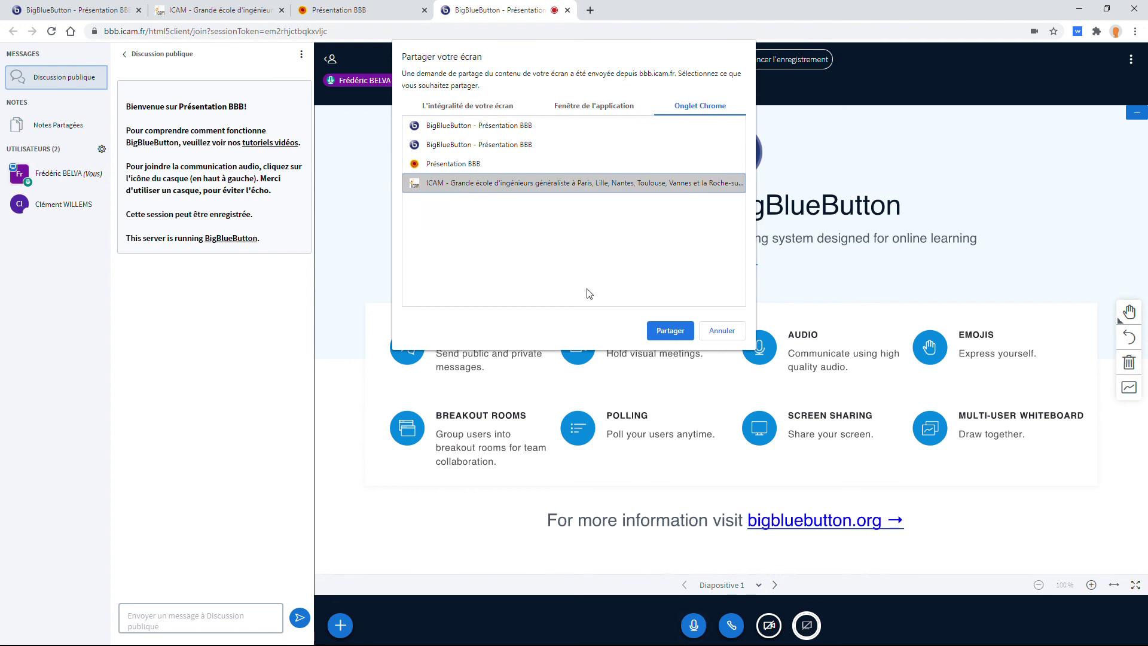
{"action": "left_click", "coordinate": [667, 331]}
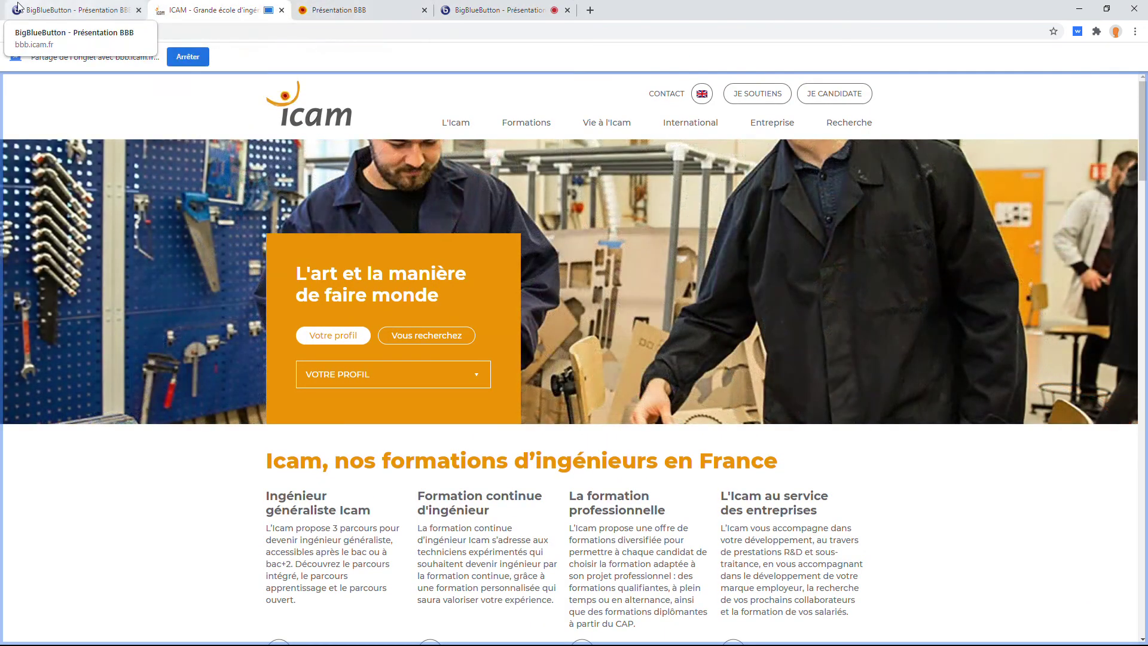
{"action": "left_click", "coordinate": [71, 10]}
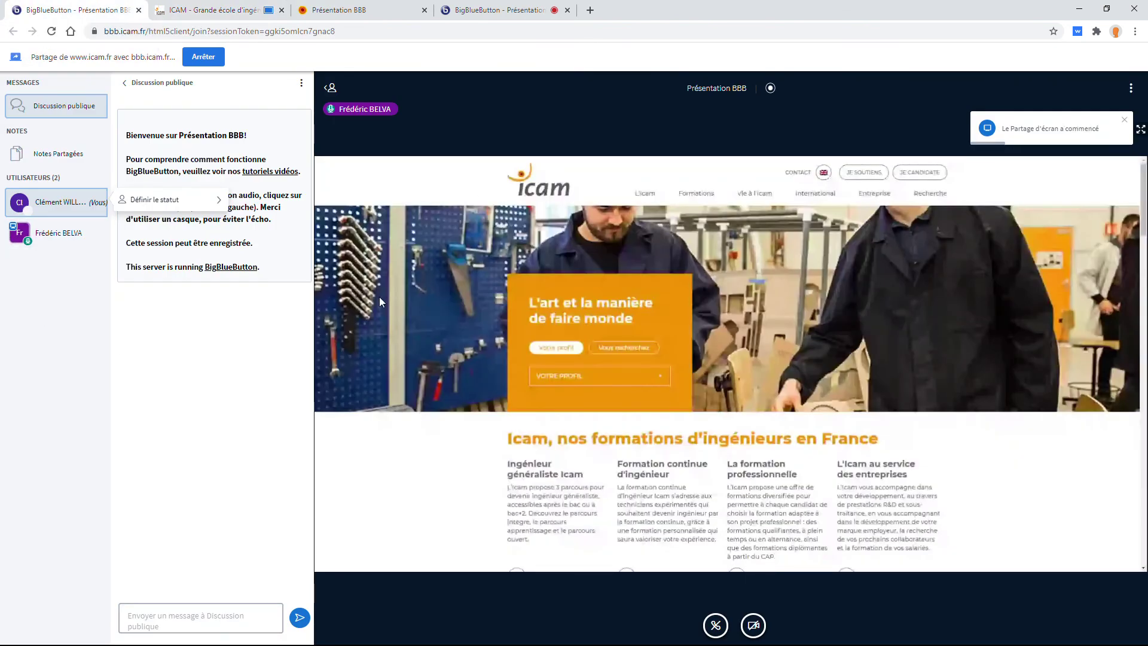